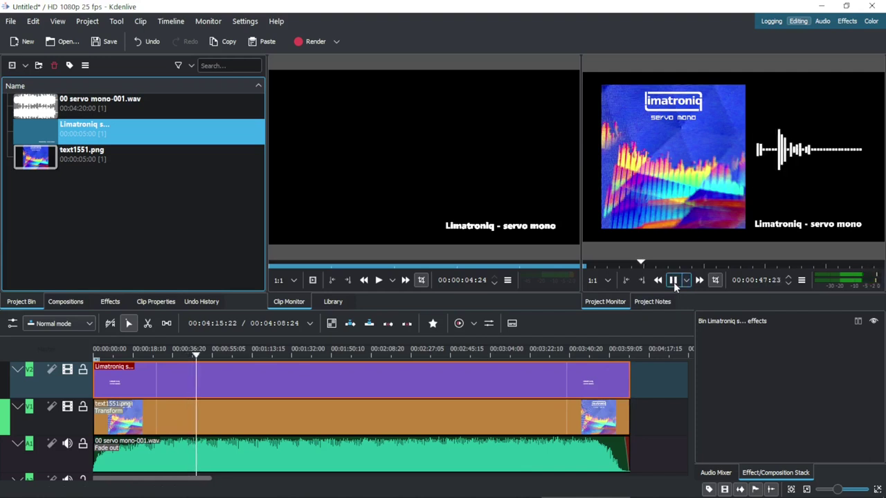
Step: Show the Master audio spectrum effect settings and scroll through their parameters
{"action": "left_click", "coordinate": [21, 354]}
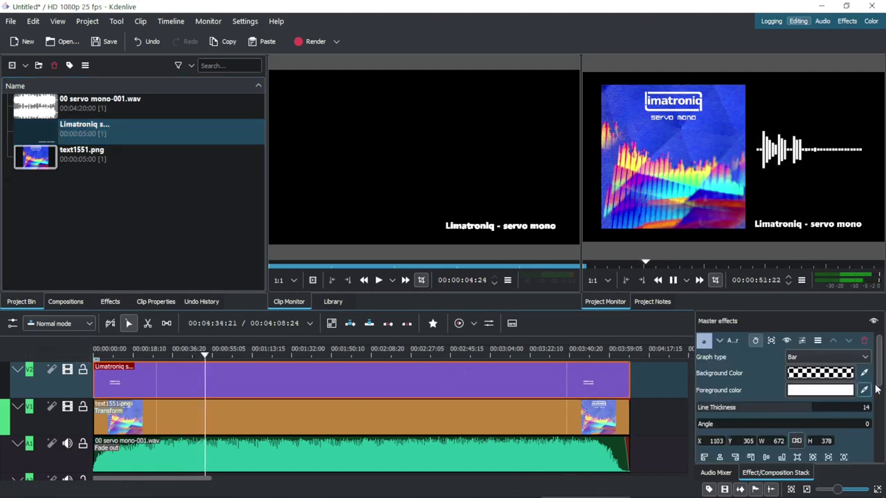
{"action": "left_click_drag", "start_coordinate": [876, 389], "coordinate": [869, 472]}
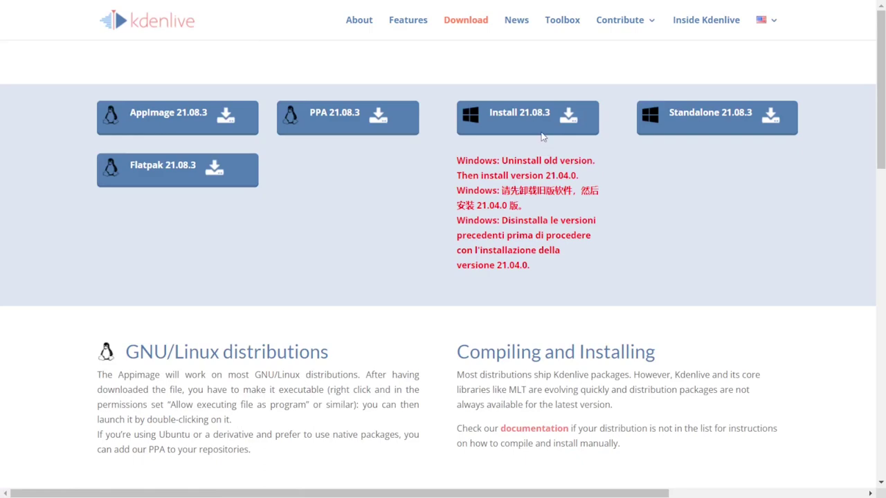
Step: Download the Kdenlive 21.08.3 Windows installer and install it with default settings, launching Kdenlive
{"action": "left_click", "coordinate": [543, 136]}
{"action": "key", "text": "F11"}
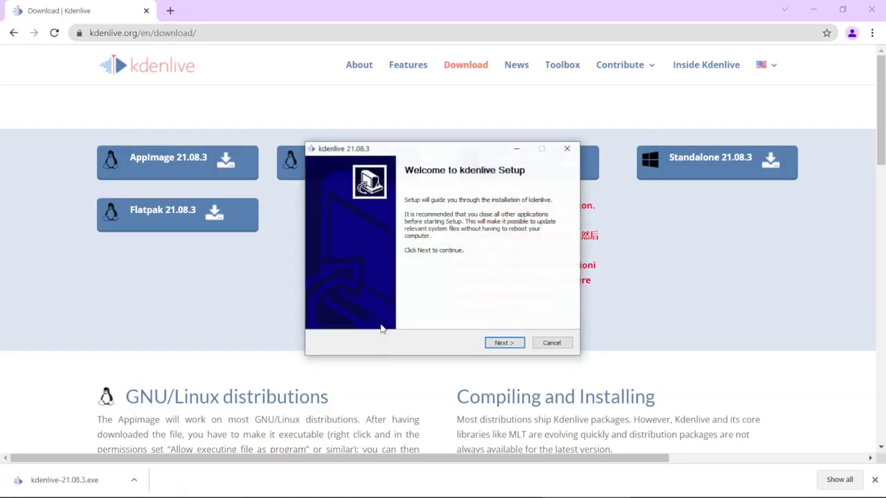
{"action": "left_click", "coordinate": [502, 344]}
{"action": "left_click", "coordinate": [503, 345]}
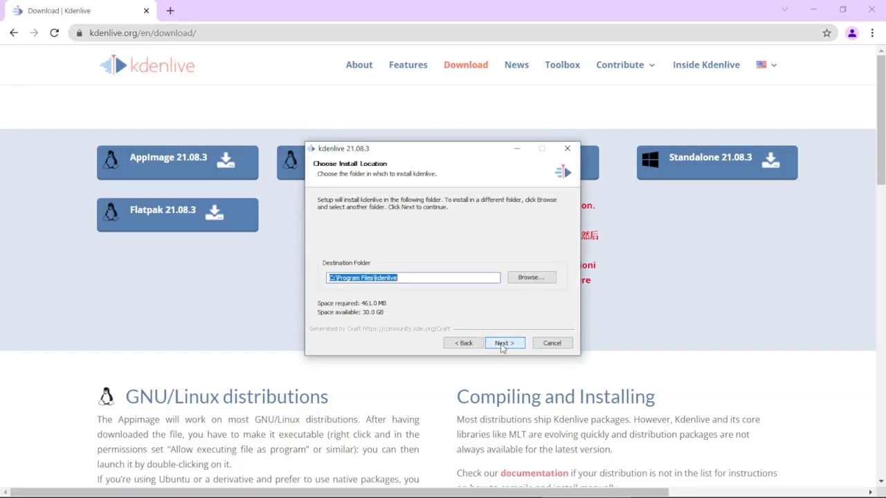
{"action": "left_click", "coordinate": [503, 345]}
{"action": "left_click", "coordinate": [502, 345]}
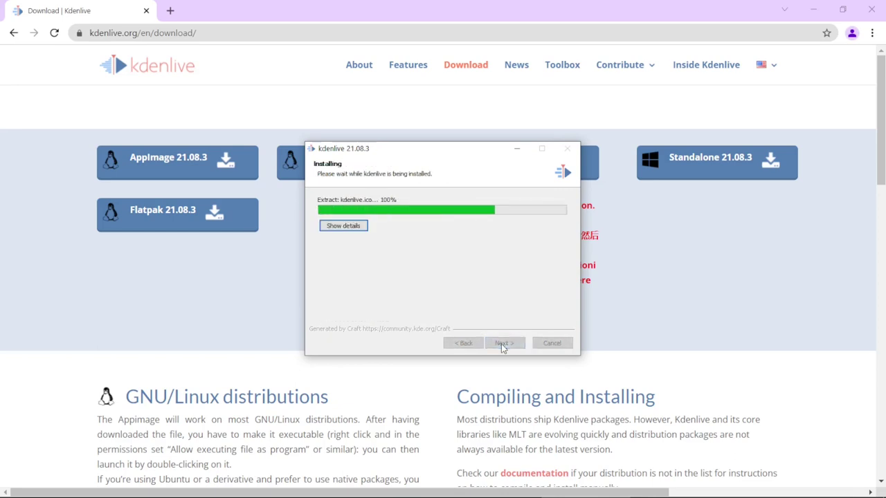
{"action": "left_click", "coordinate": [504, 344]}
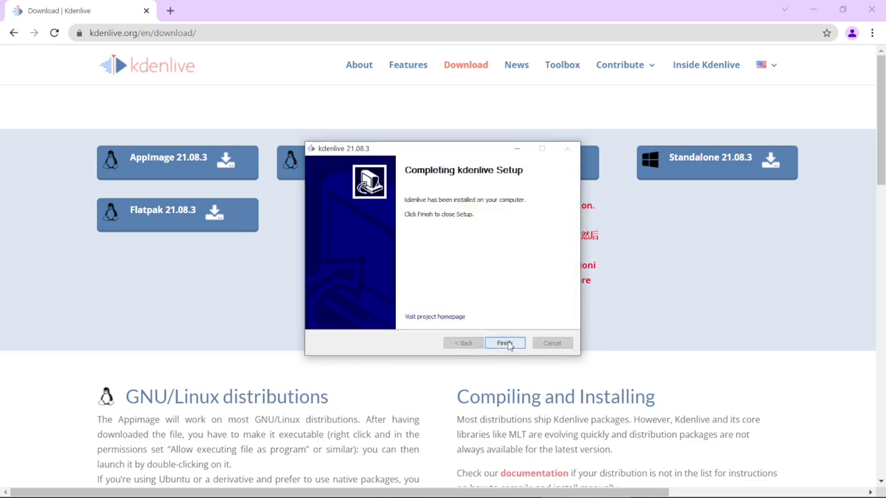
{"action": "left_click", "coordinate": [507, 343]}
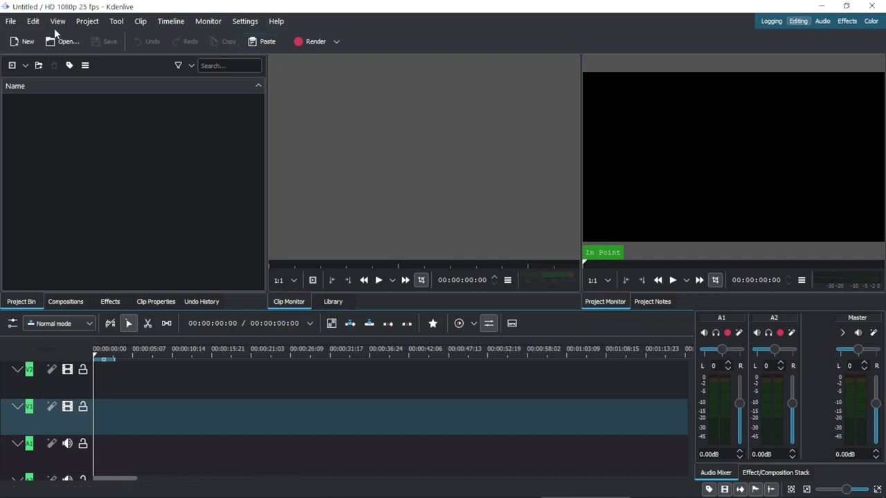
Step: Import the audio file 00 servo mono-001.wav via Project > Add Clip or Folder
{"action": "left_click", "coordinate": [86, 21]}
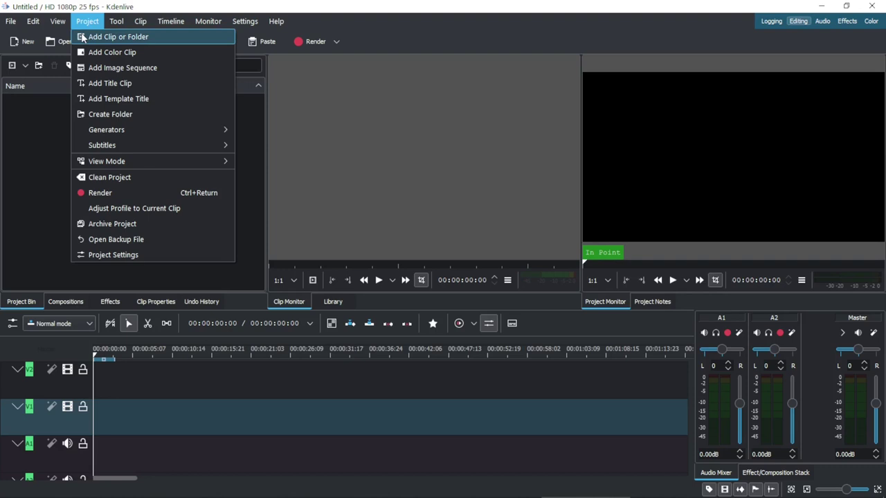
{"action": "left_click", "coordinate": [82, 37]}
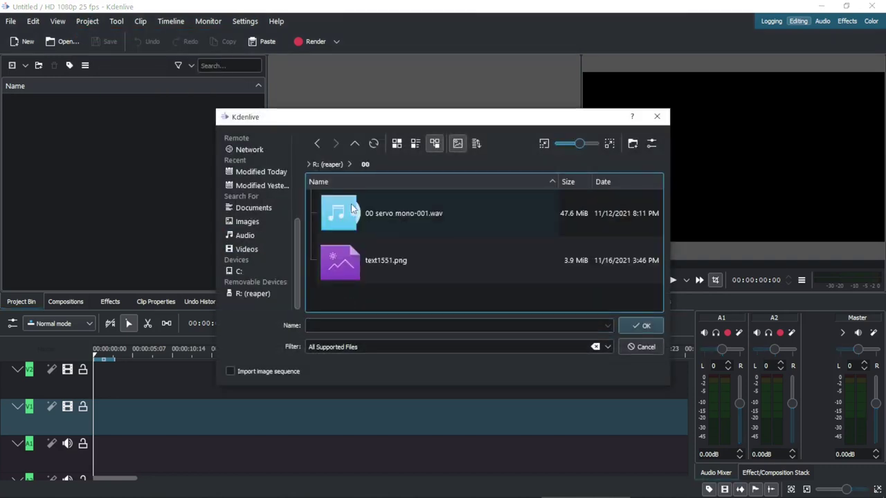
{"action": "left_click", "coordinate": [353, 209]}
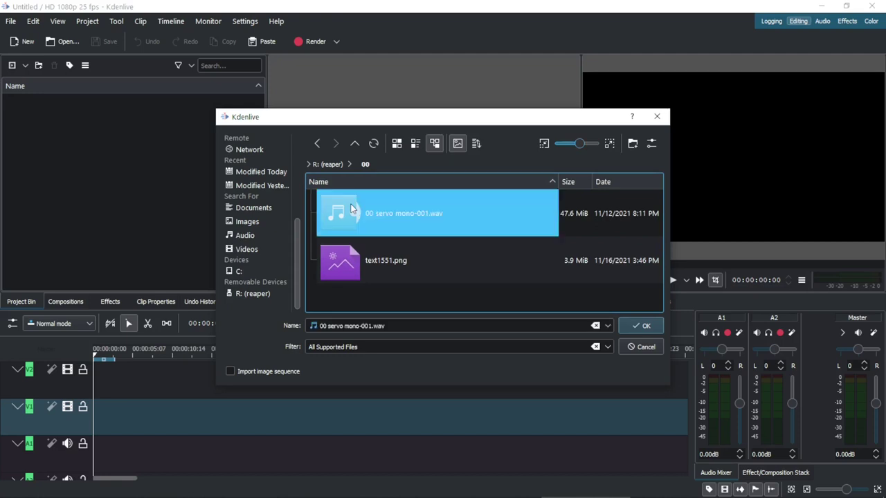
{"action": "double_click", "coordinate": [351, 209]}
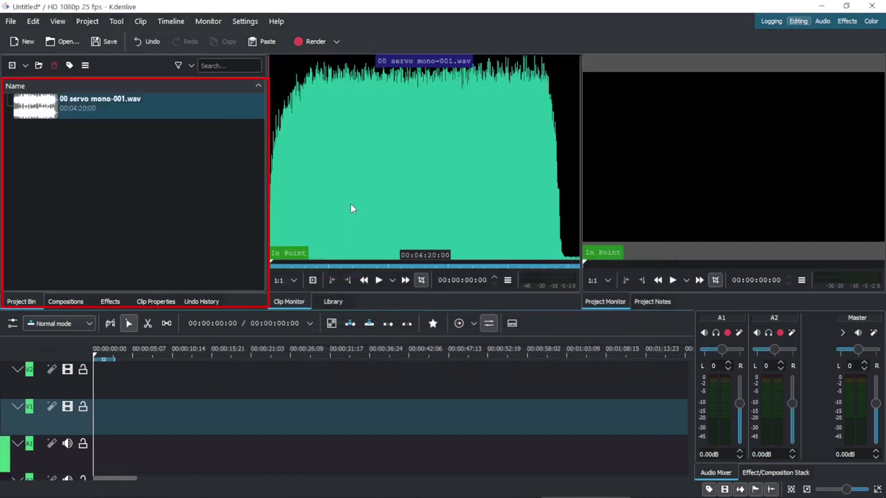
Step: Import the cover image text1551.png into the project bin the same way
{"action": "left_click", "coordinate": [87, 21]}
{"action": "left_click", "coordinate": [81, 36]}
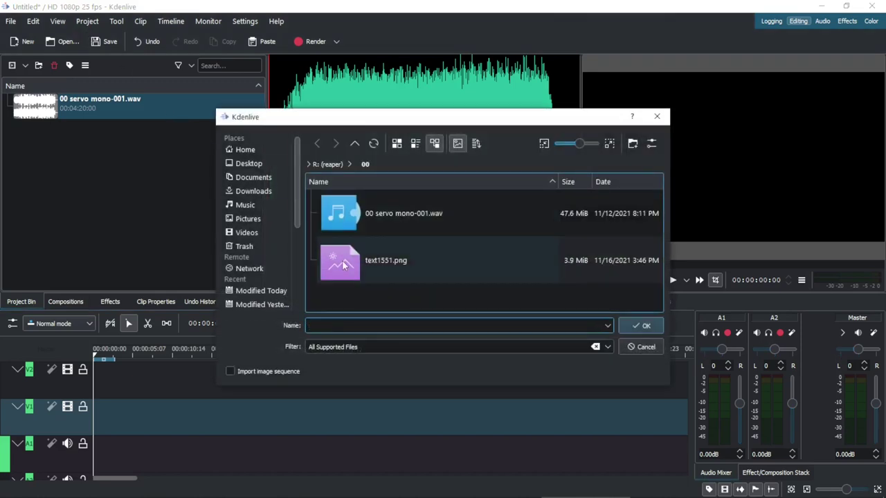
{"action": "double_click", "coordinate": [342, 261]}
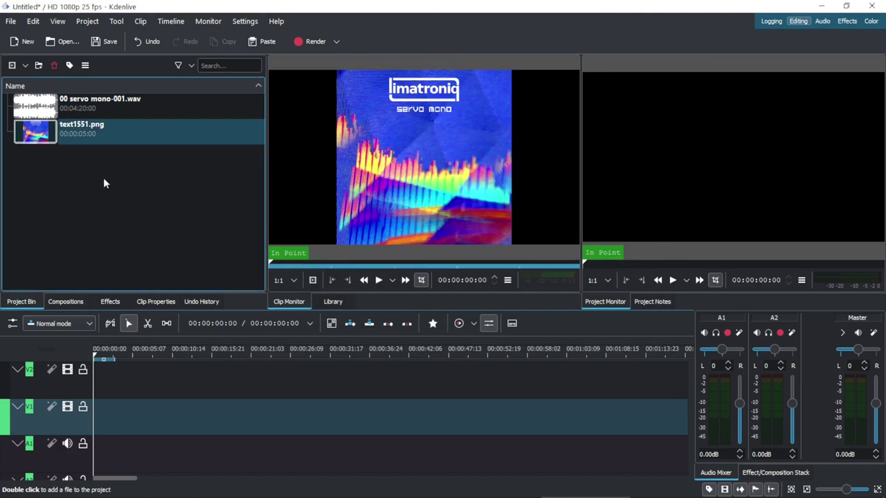
Step: Place text1551.png and the song on the timeline, stretching the image to the song's end
{"action": "left_click_drag", "start_coordinate": [40, 137], "coordinate": [96, 391]}
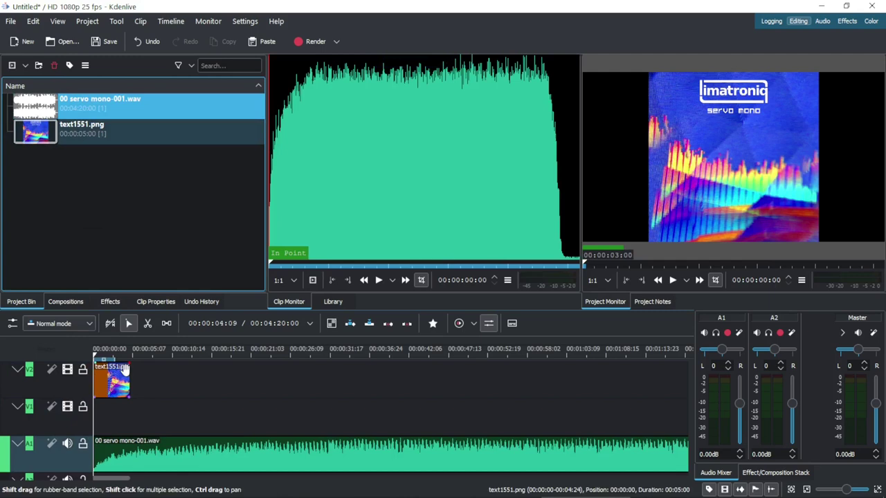
{"action": "left_click_drag", "start_coordinate": [127, 377], "coordinate": [690, 377]}
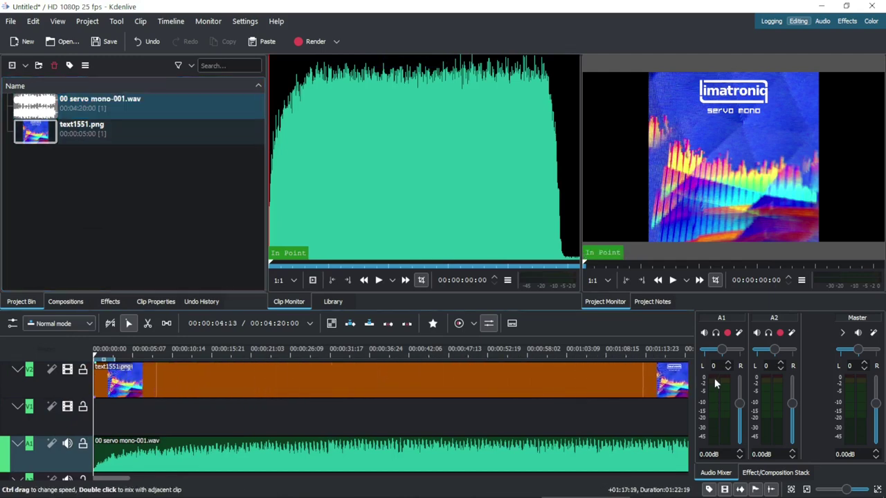
{"action": "left_click_drag", "start_coordinate": [122, 483], "coordinate": [214, 488]}
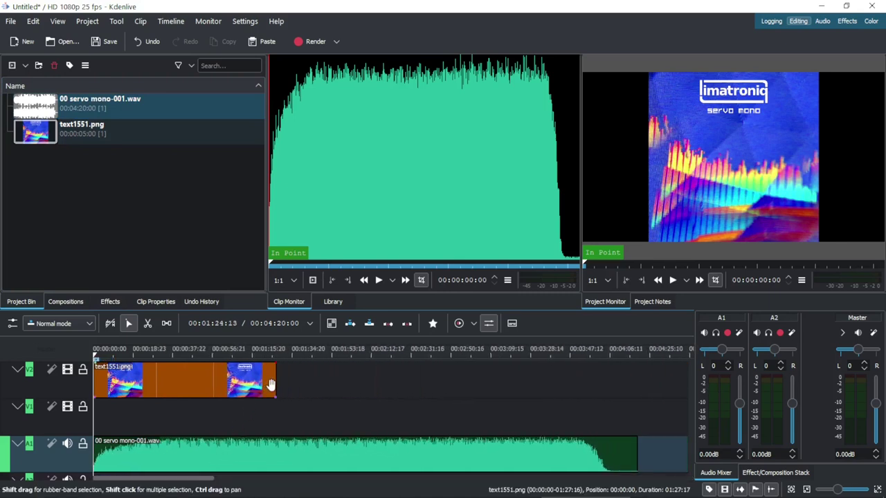
{"action": "left_click_drag", "start_coordinate": [276, 384], "coordinate": [636, 384]}
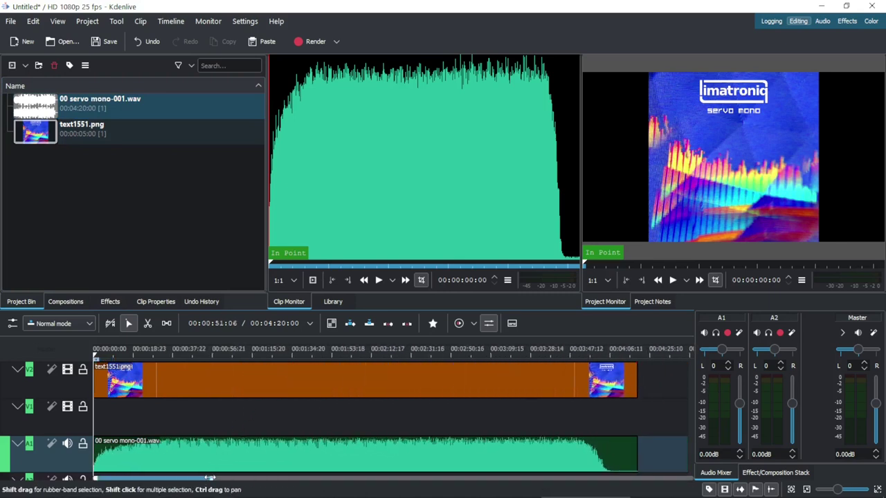
{"action": "left_click_drag", "start_coordinate": [211, 478], "coordinate": [126, 463]}
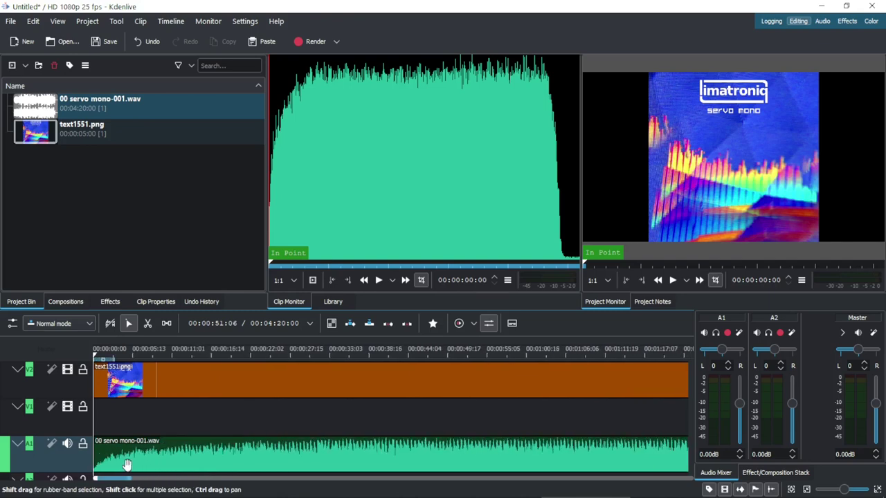
Step: Apply a Transform effect to the text1551.png clip and shrink it to 84.58% size
{"action": "left_click", "coordinate": [127, 464]}
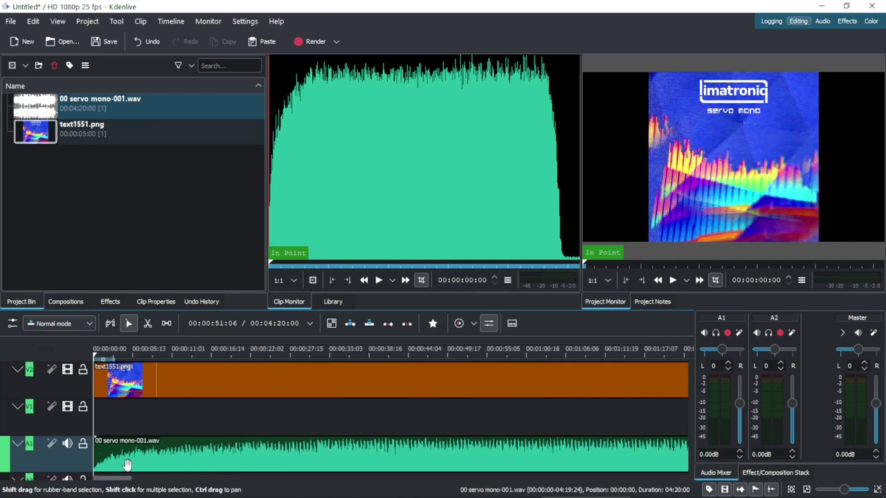
{"action": "left_click", "coordinate": [110, 301]}
{"action": "left_click", "coordinate": [9, 200]}
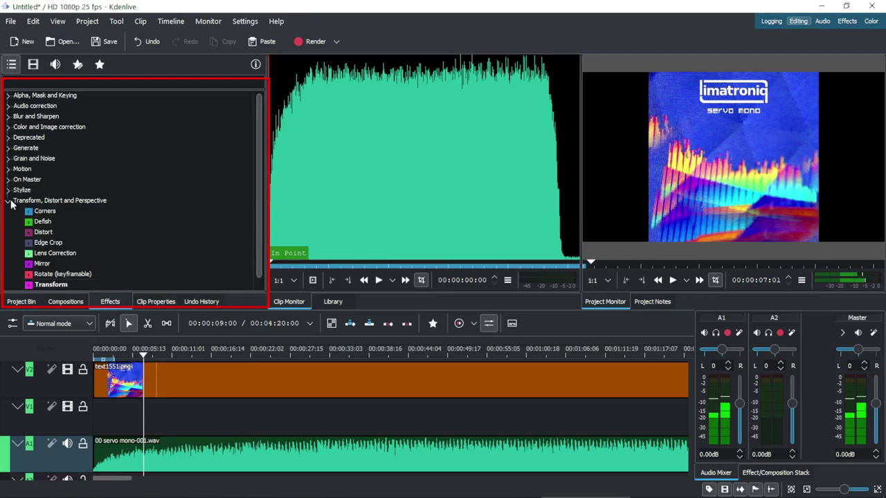
{"action": "scroll", "coordinate": [236, 255], "scroll_direction": "down", "scroll_amount": 1}
{"action": "left_click", "coordinate": [235, 255]}
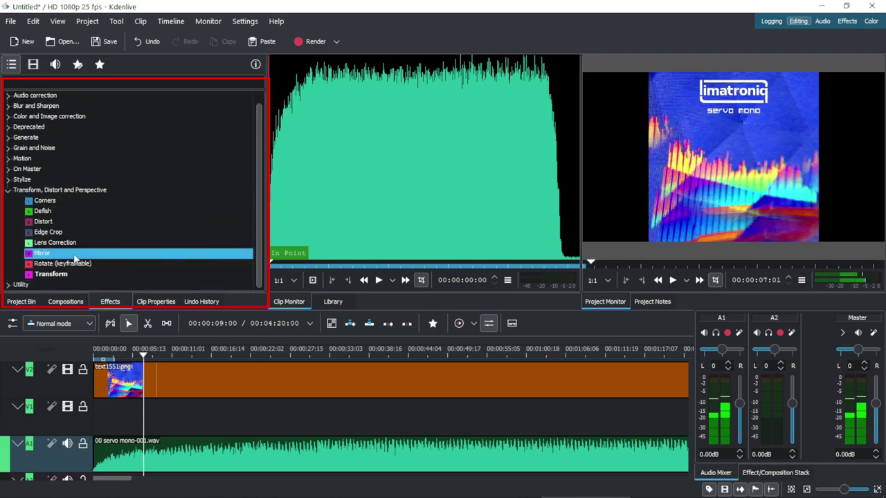
{"action": "left_click", "coordinate": [70, 264]}
{"action": "left_click_drag", "start_coordinate": [55, 274], "coordinate": [83, 296]}
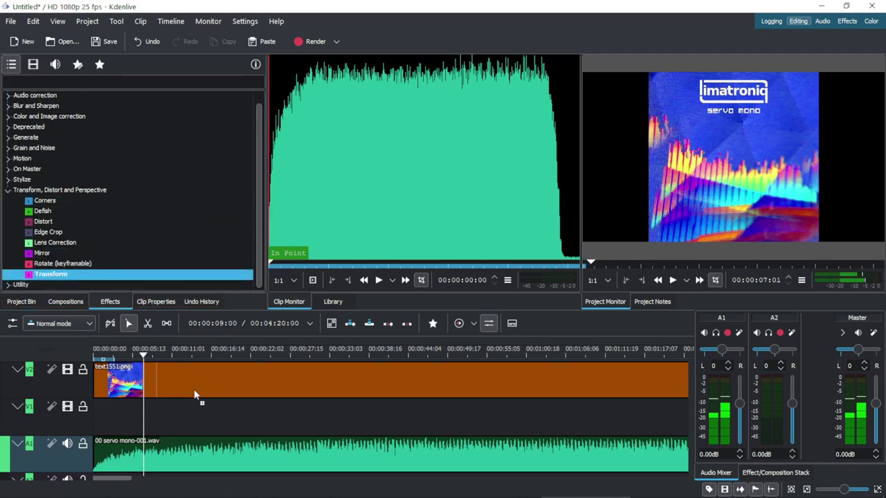
{"action": "left_click_drag", "start_coordinate": [195, 396], "coordinate": [195, 396]}
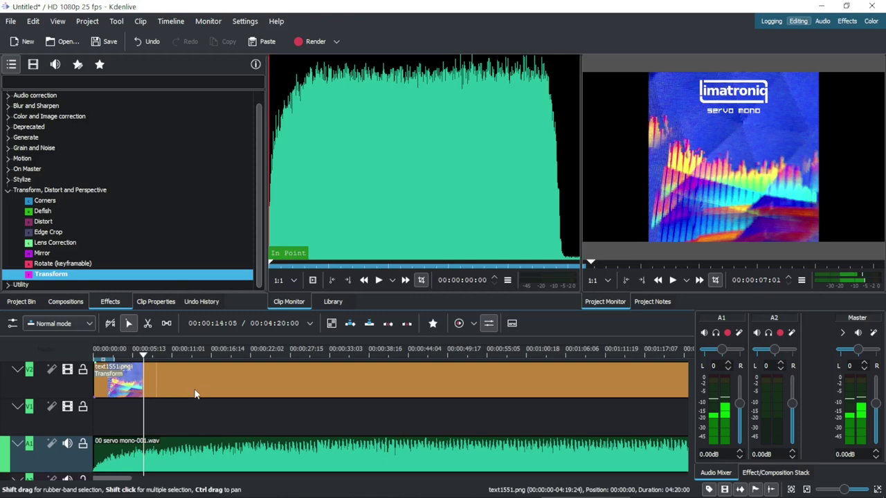
{"action": "left_click", "coordinate": [201, 369]}
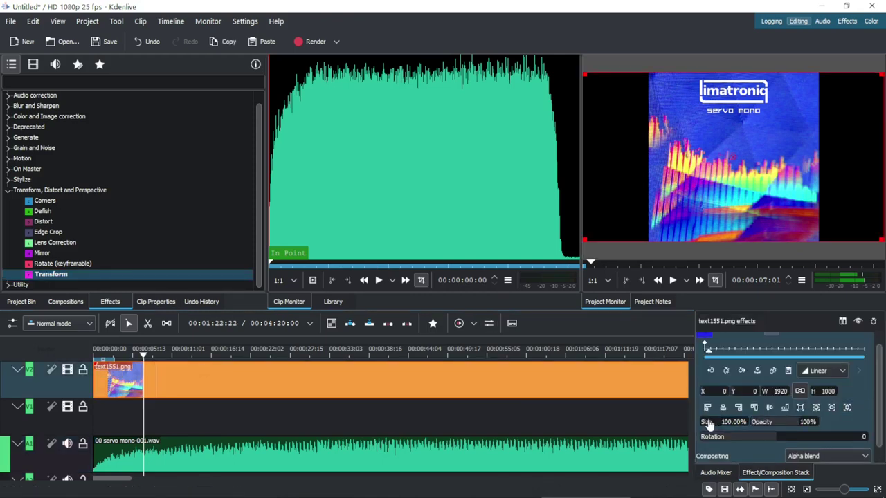
{"action": "left_click_drag", "start_coordinate": [708, 423], "coordinate": [246, 407]}
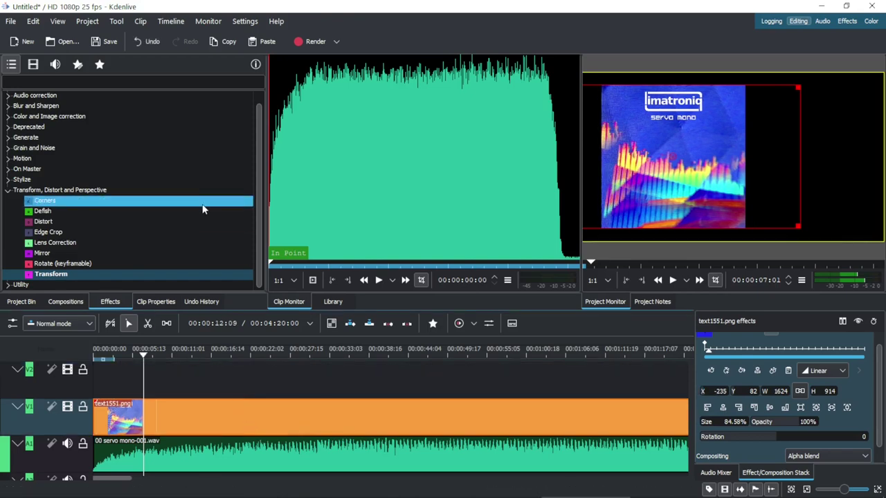
Step: Create a new title clip containing the text 'Limatroniq servo mono'
{"action": "left_click", "coordinate": [90, 22]}
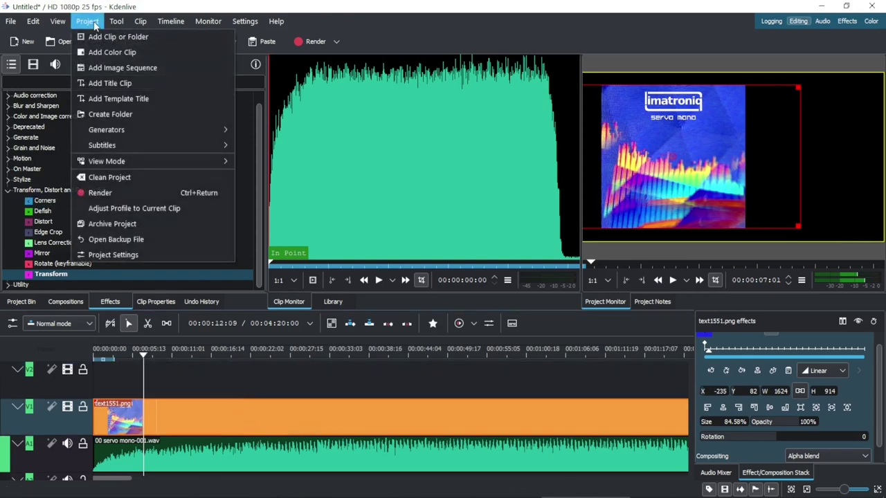
{"action": "left_click", "coordinate": [102, 83]}
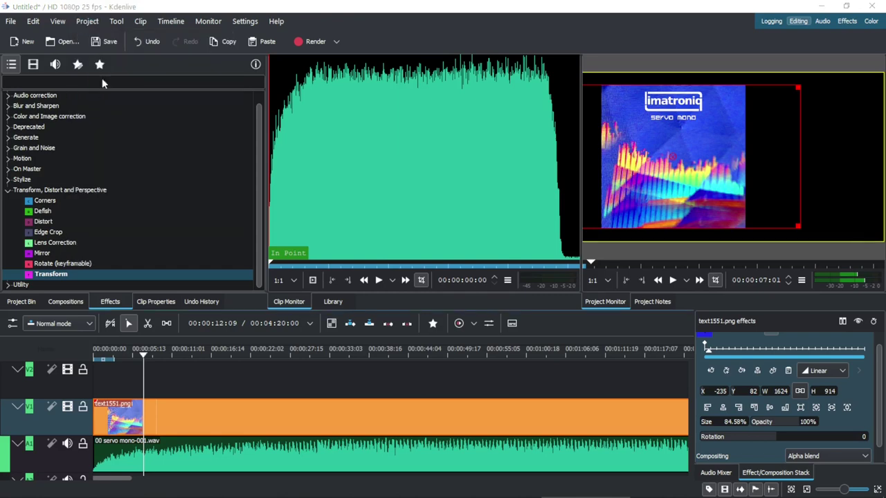
{"action": "left_click", "coordinate": [247, 252]}
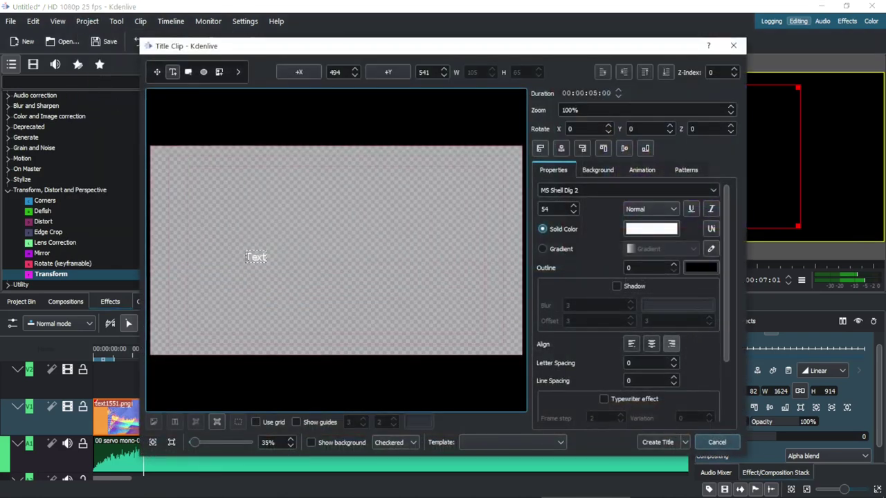
{"action": "type", "text": "Limatroni"}
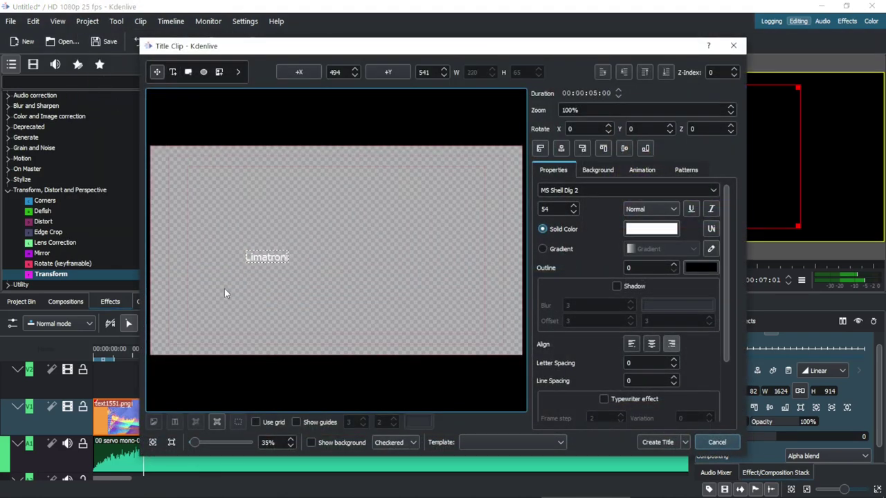
{"action": "type", "text": "q servo mono"}
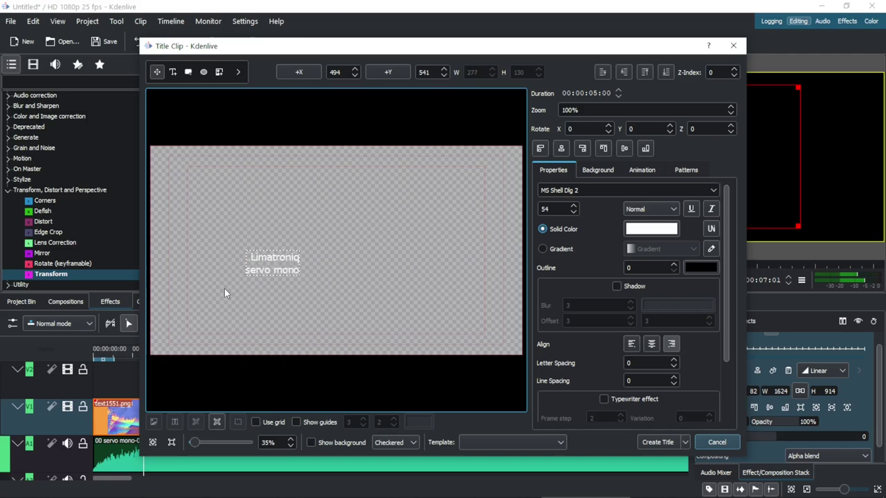
Step: Set all the title text to Segoe UI Black and align it left
{"action": "key", "text": "ctrl+a"}
{"action": "left_click", "coordinate": [626, 189]}
{"action": "scroll", "coordinate": [840, 256], "scroll_direction": "up", "scroll_amount": 5}
{"action": "scroll", "coordinate": [840, 255], "scroll_direction": "down", "scroll_amount": 10}
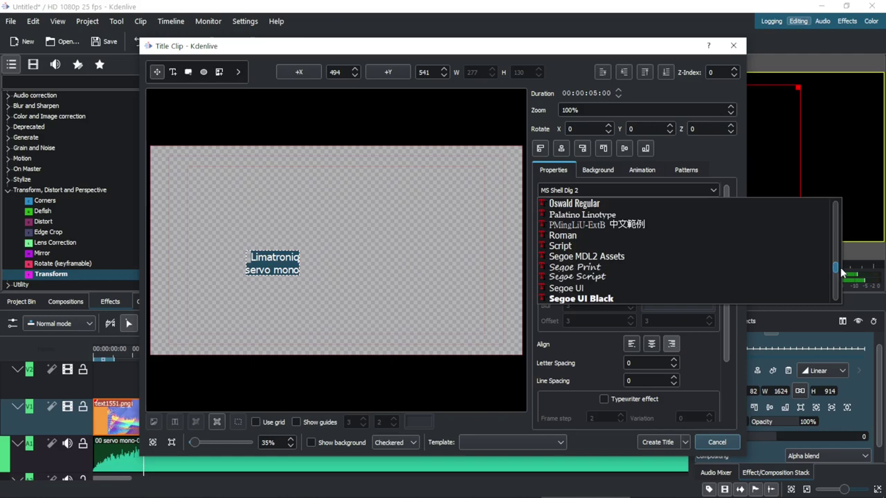
{"action": "left_click", "coordinate": [699, 298]}
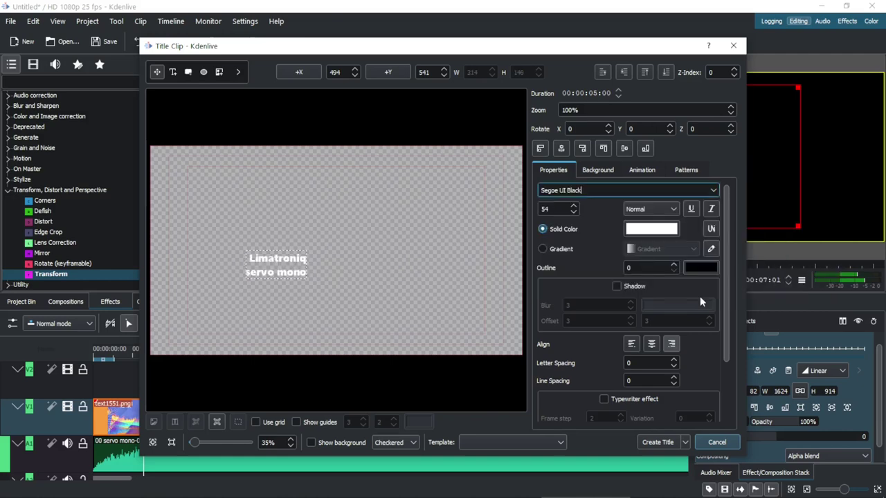
{"action": "left_click", "coordinate": [632, 345]}
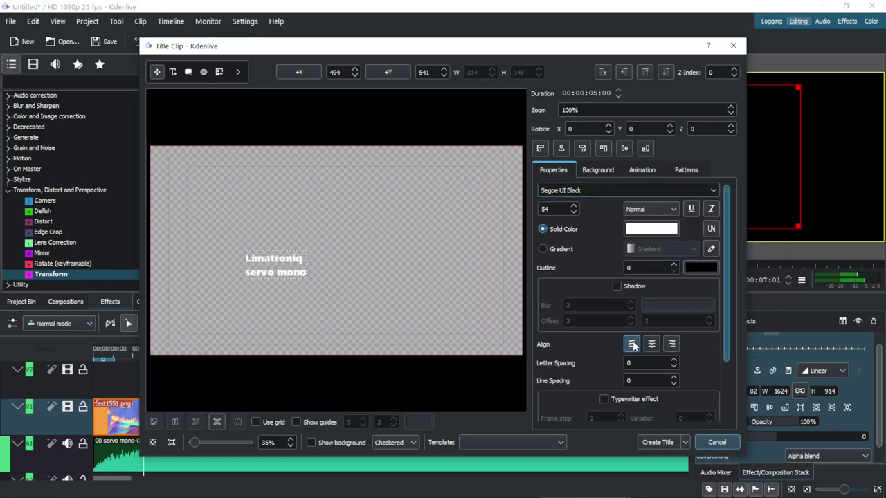
Step: Add the title clip to track V2 at 0 and stretch it to the song's end
{"action": "left_click", "coordinate": [677, 443]}
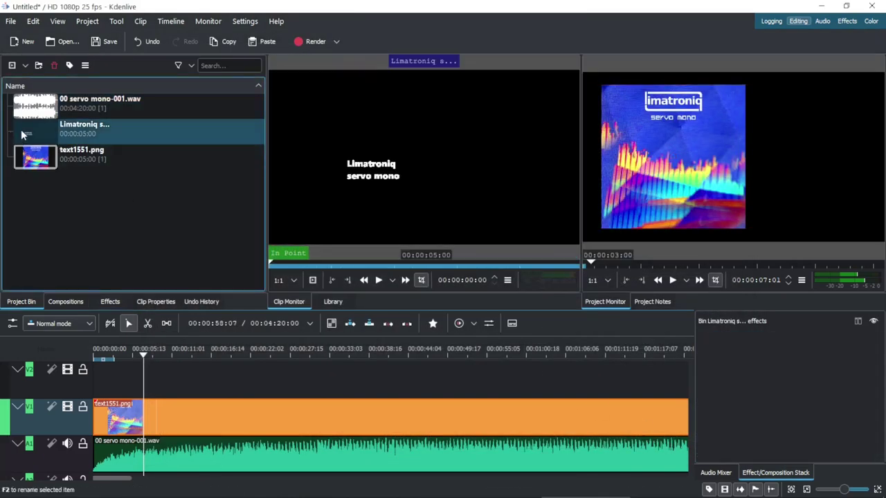
{"action": "left_click_drag", "start_coordinate": [22, 135], "coordinate": [803, 386]}
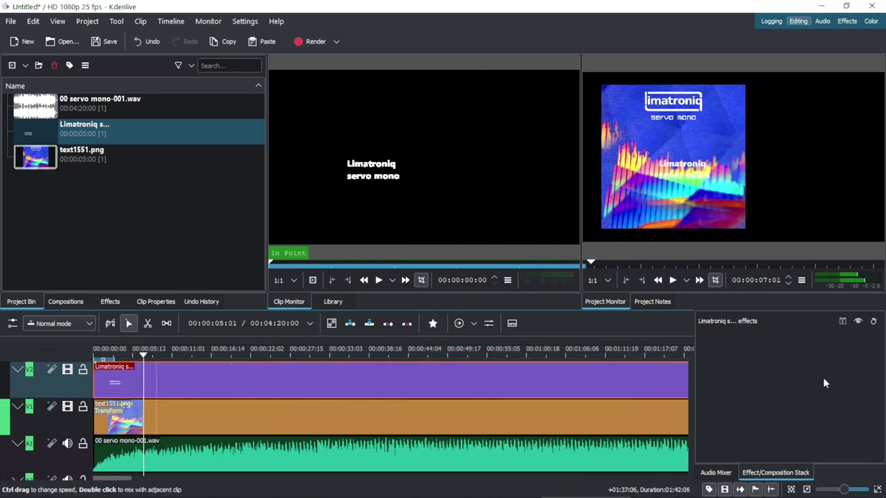
{"action": "left_click_drag", "start_coordinate": [135, 482], "coordinate": [210, 481]}
{"action": "left_click_drag", "start_coordinate": [313, 377], "coordinate": [646, 371]}
{"action": "left_click", "coordinate": [110, 301]}
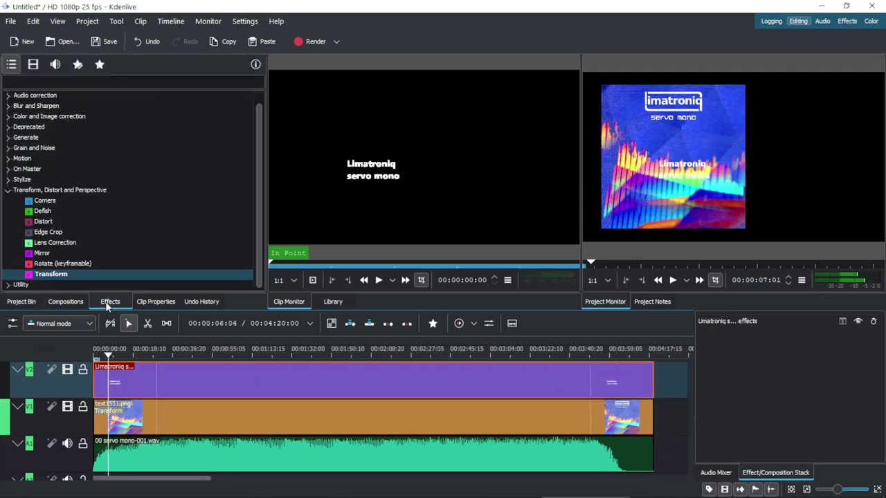
{"action": "left_click", "coordinate": [57, 275]}
Step: Apply Transform to the V2 title clip and move the text to X 616, Y 295
{"action": "left_click_drag", "start_coordinate": [56, 274], "coordinate": [141, 322]}
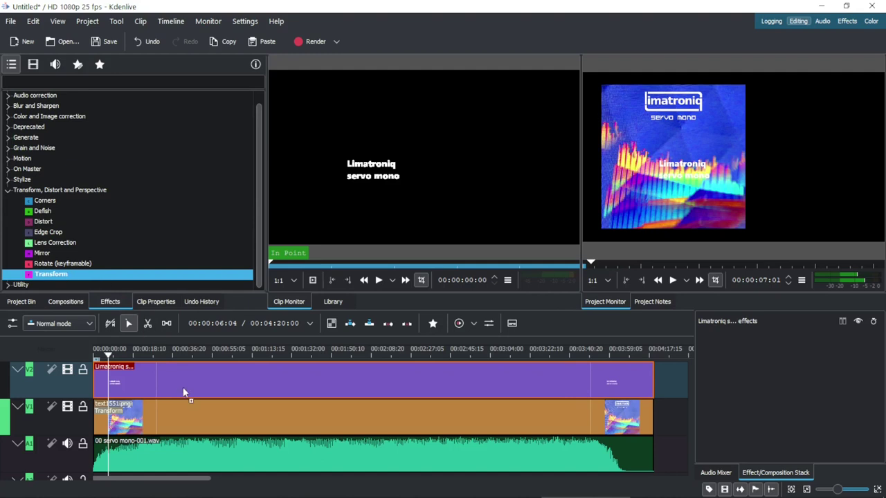
{"action": "left_click_drag", "start_coordinate": [184, 392], "coordinate": [183, 387]}
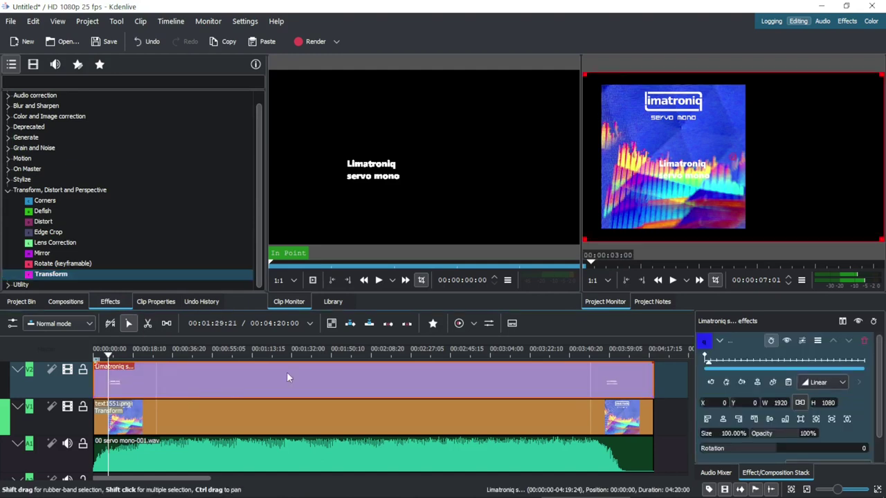
{"action": "left_click_drag", "start_coordinate": [741, 155], "coordinate": [826, 198]}
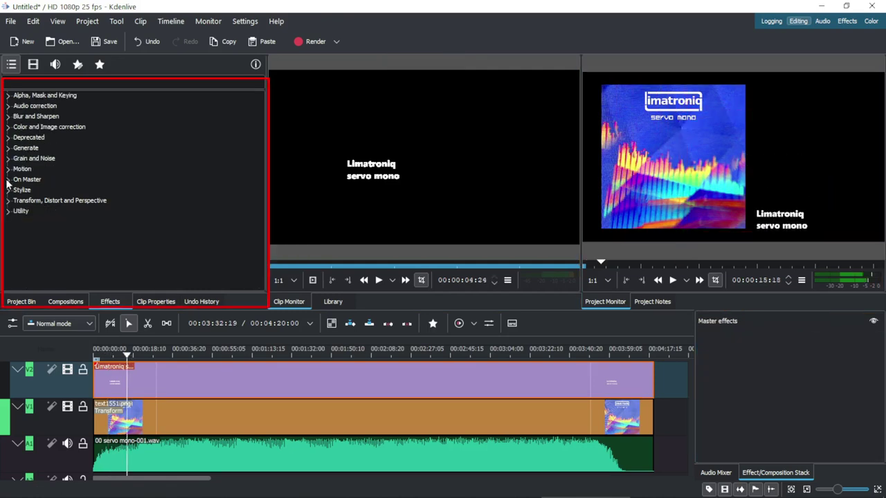
Step: Add the Audio Spectrum Filter to the Master effects and preview it with Play and Pause
{"action": "left_click", "coordinate": [8, 182]}
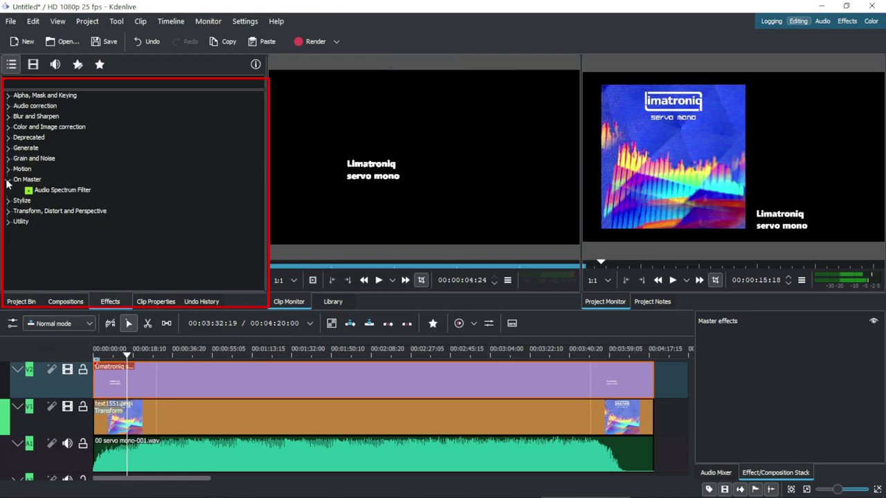
{"action": "left_click", "coordinate": [32, 193]}
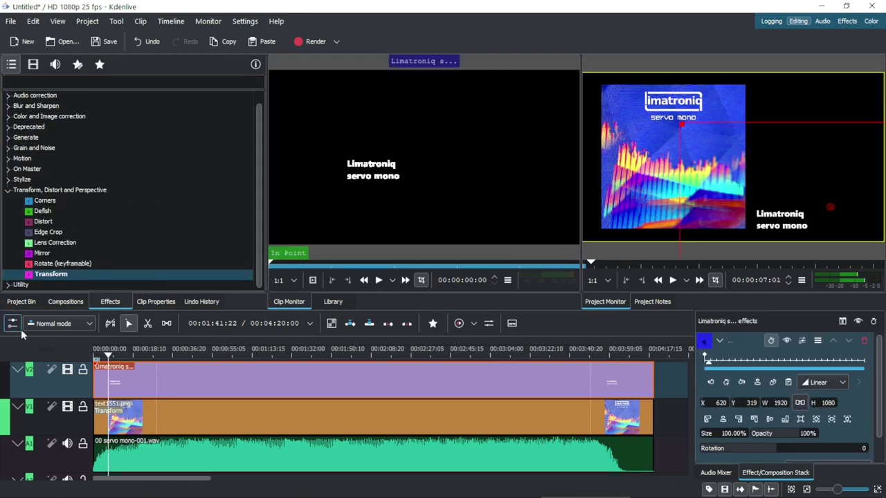
{"action": "left_click", "coordinate": [40, 341]}
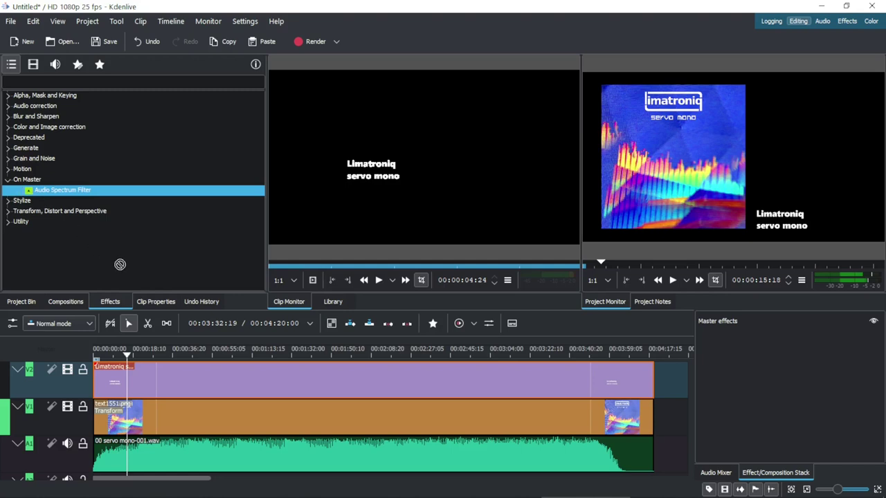
{"action": "left_click_drag", "start_coordinate": [119, 264], "coordinate": [689, 375]}
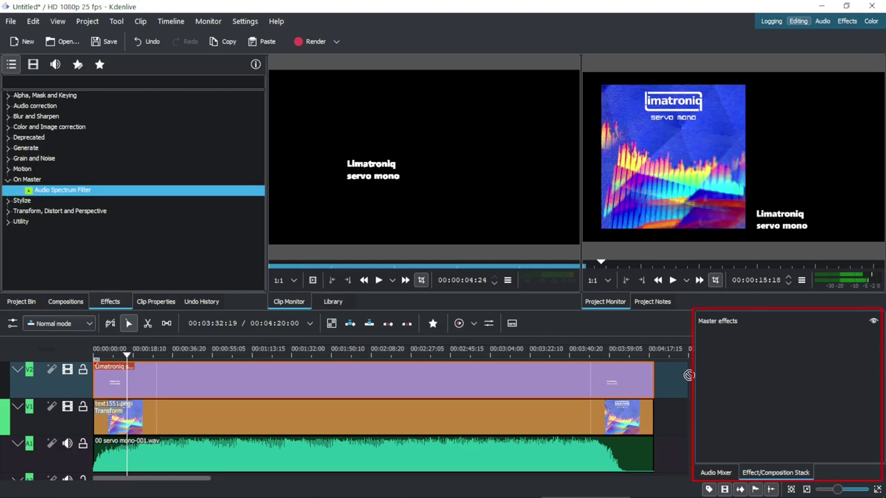
{"action": "left_click_drag", "start_coordinate": [753, 360], "coordinate": [751, 358]}
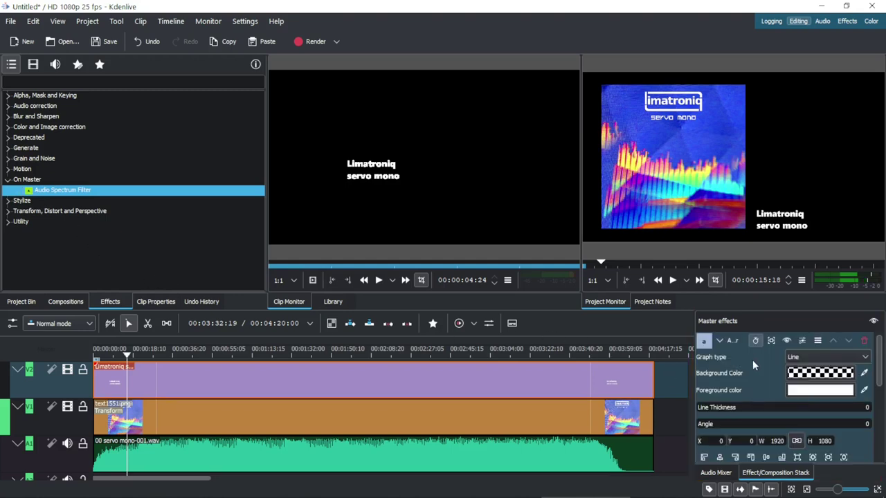
{"action": "left_click", "coordinate": [673, 280]}
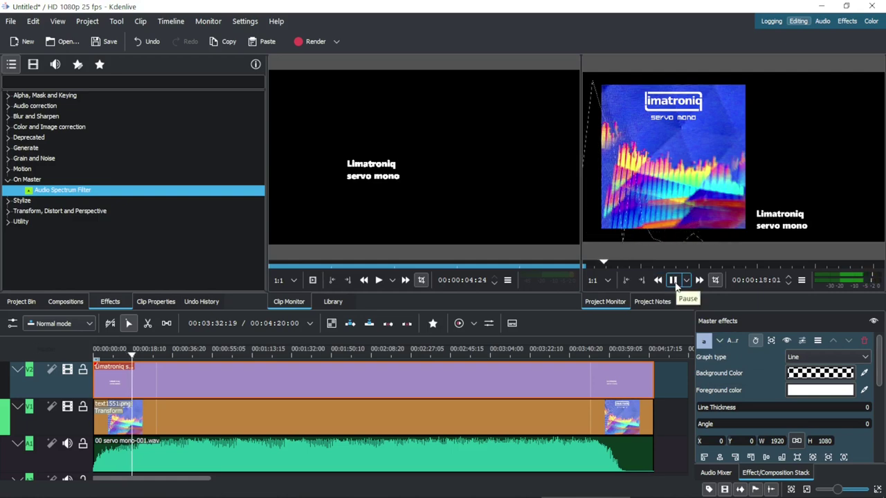
{"action": "left_click", "coordinate": [674, 281]}
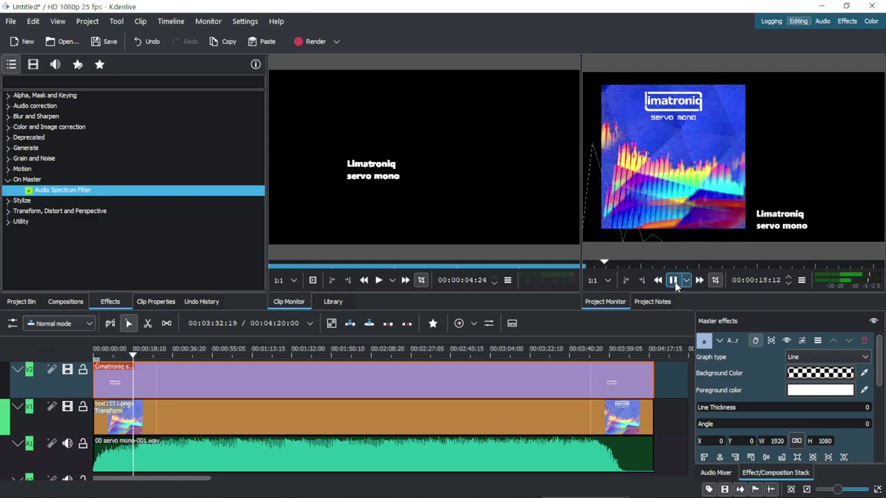
Step: Switch the spectrum graph type to Bar, reduce its size and thicken the lines
{"action": "left_click", "coordinate": [814, 351]}
{"action": "left_click", "coordinate": [806, 372]}
{"action": "scroll", "coordinate": [806, 387], "scroll_direction": "down", "scroll_amount": 2}
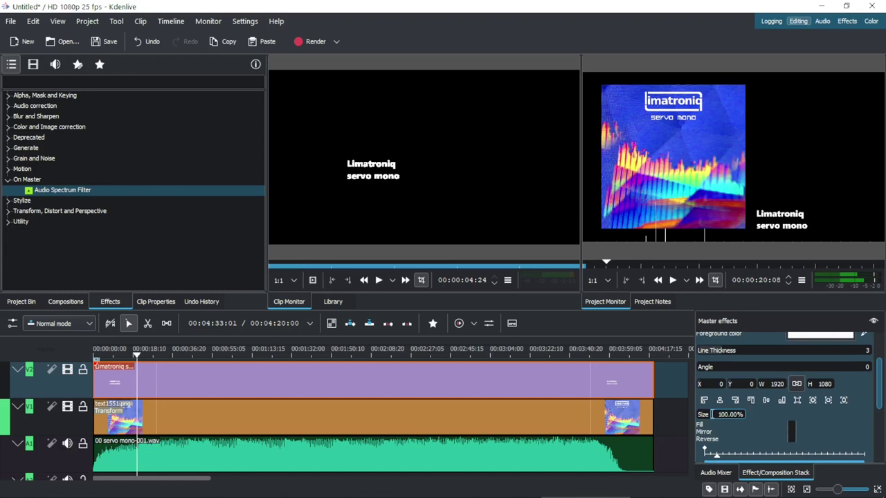
{"action": "left_click_drag", "start_coordinate": [707, 418], "coordinate": [701, 420]}
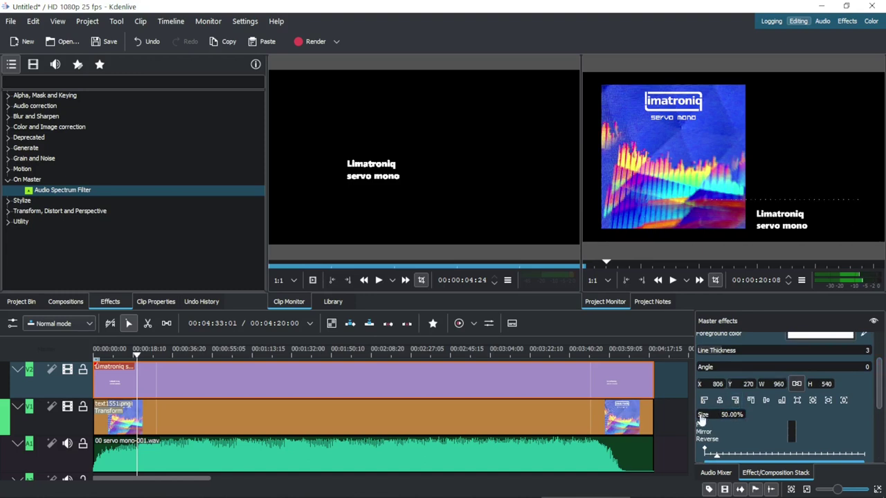
{"action": "left_click_drag", "start_coordinate": [697, 415], "coordinate": [722, 390]}
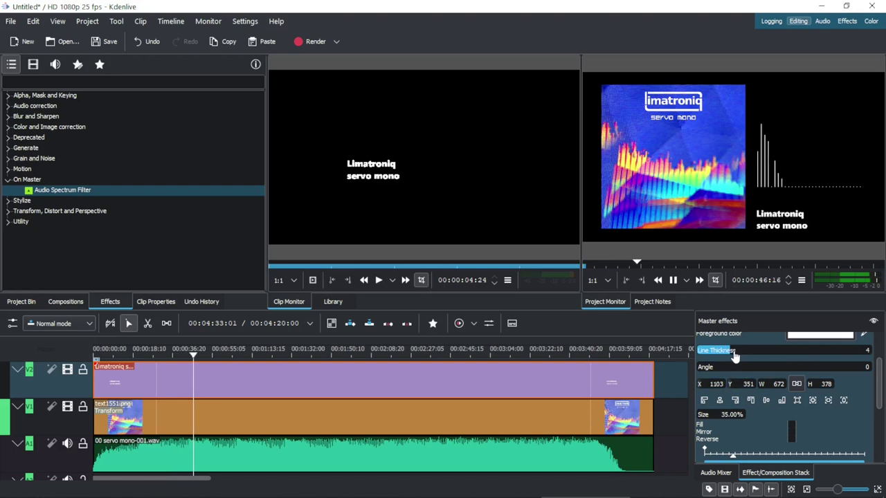
{"action": "left_click_drag", "start_coordinate": [735, 356], "coordinate": [831, 362]}
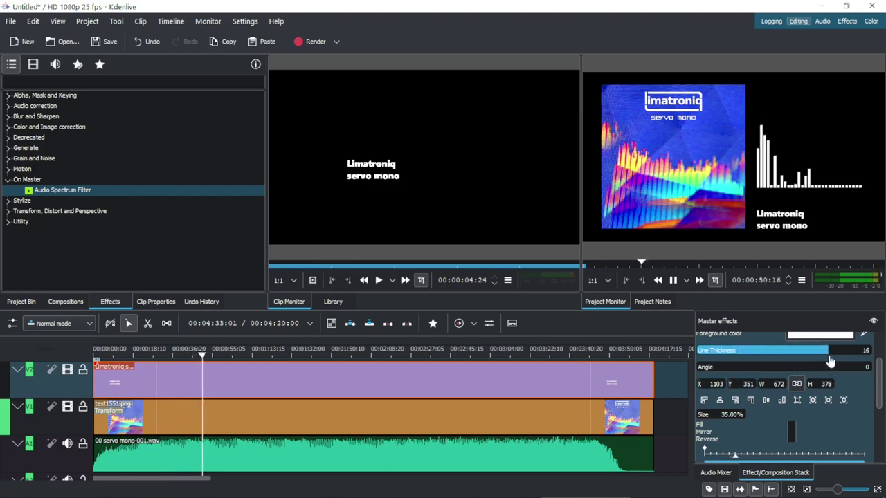
Step: Set the spectrum size to 35%, tick Mirror and adjust its Y position
{"action": "scroll", "coordinate": [824, 380], "scroll_direction": "down", "scroll_amount": 5}
{"action": "left_click_drag", "start_coordinate": [787, 424], "coordinate": [702, 415]}
{"action": "scroll", "coordinate": [793, 434], "scroll_direction": "down", "scroll_amount": 5}
{"action": "left_click", "coordinate": [792, 431]}
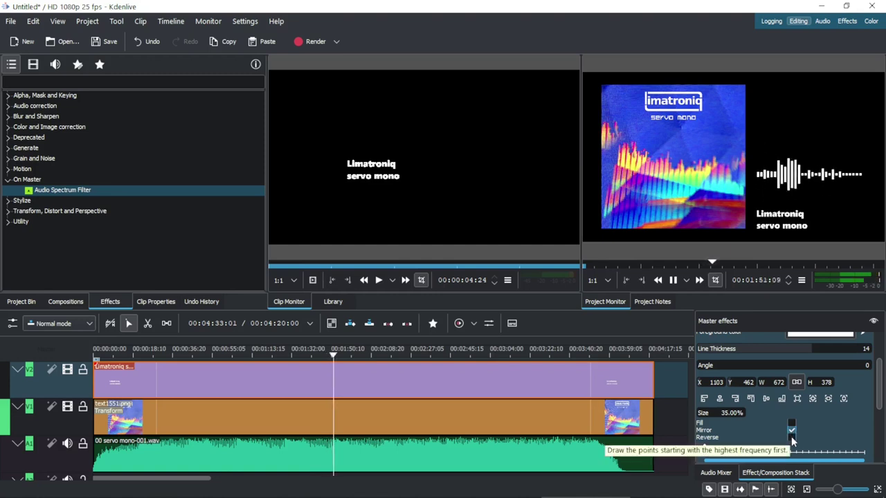
{"action": "scroll", "coordinate": [791, 429], "scroll_direction": "up", "scroll_amount": 1}
{"action": "left_click_drag", "start_coordinate": [733, 400], "coordinate": [635, 386]}
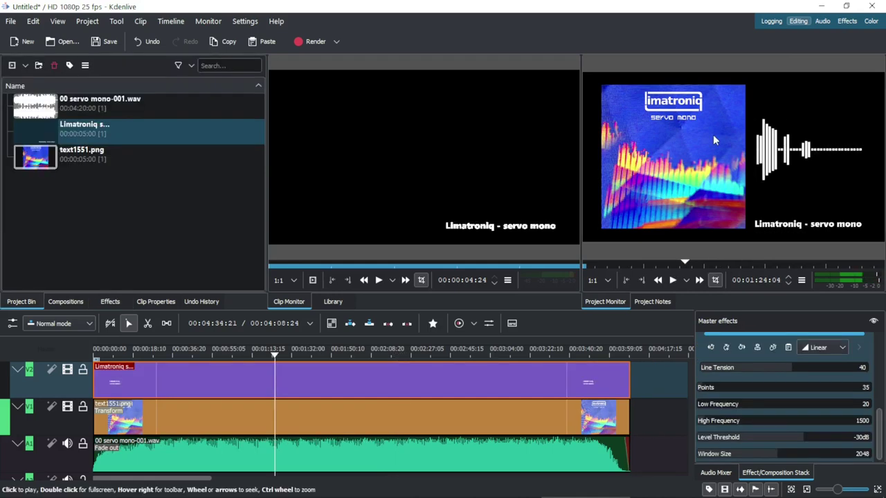
Step: Choose the MP4-H264/AAC render profile with quality raised to maximum
{"action": "left_click", "coordinate": [320, 47]}
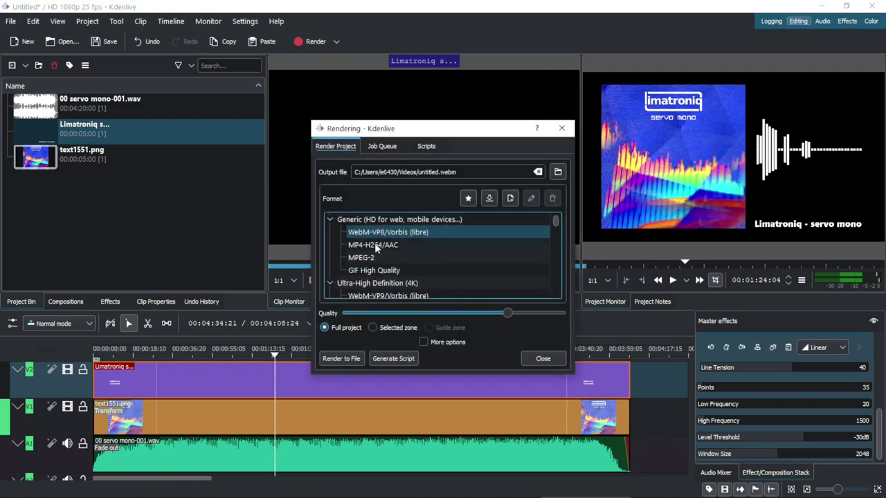
{"action": "left_click", "coordinate": [374, 244]}
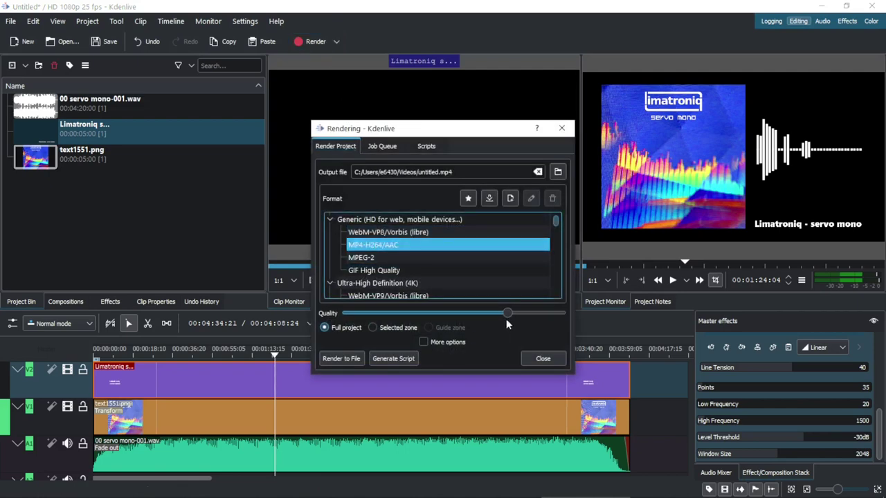
{"action": "left_click_drag", "start_coordinate": [506, 319], "coordinate": [553, 330]}
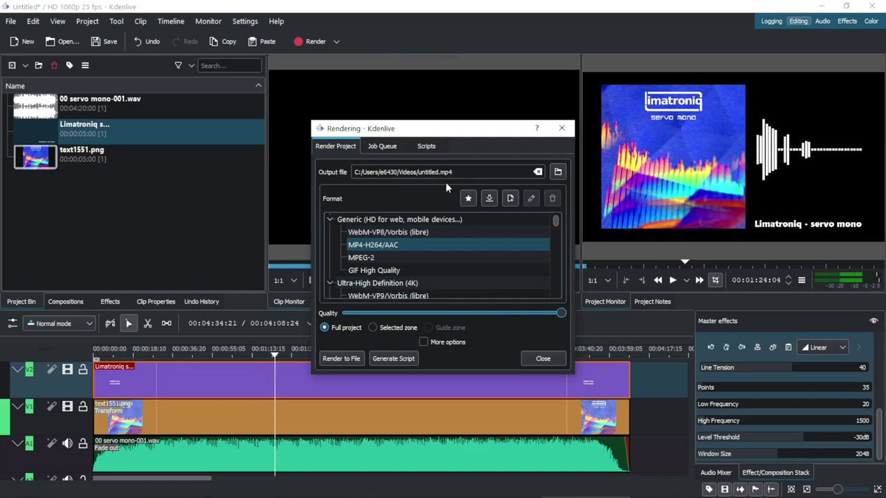
Step: Name the output file video.mp4 and render the project to file
{"action": "double_click", "coordinate": [428, 171]}
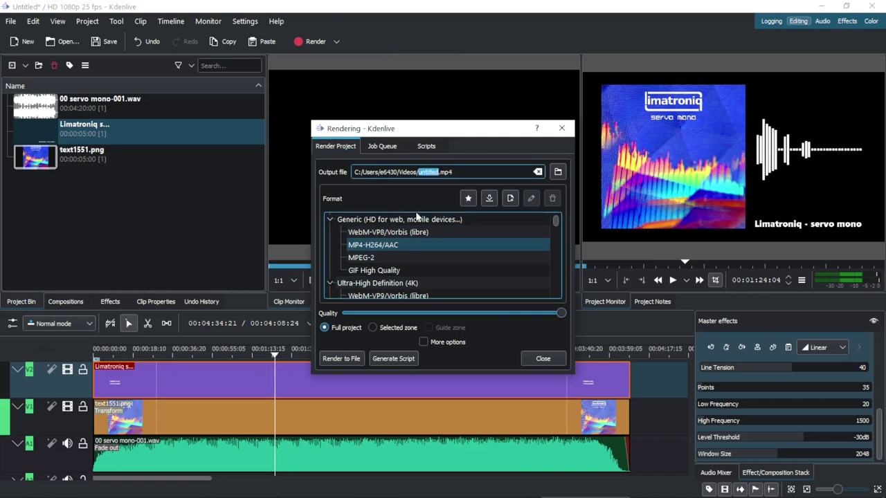
{"action": "type", "text": "video"}
{"action": "left_click", "coordinate": [338, 361]}
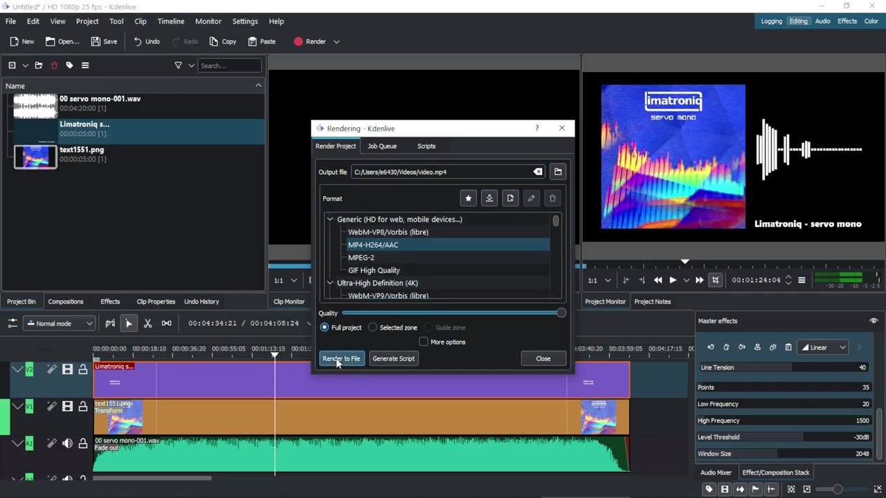